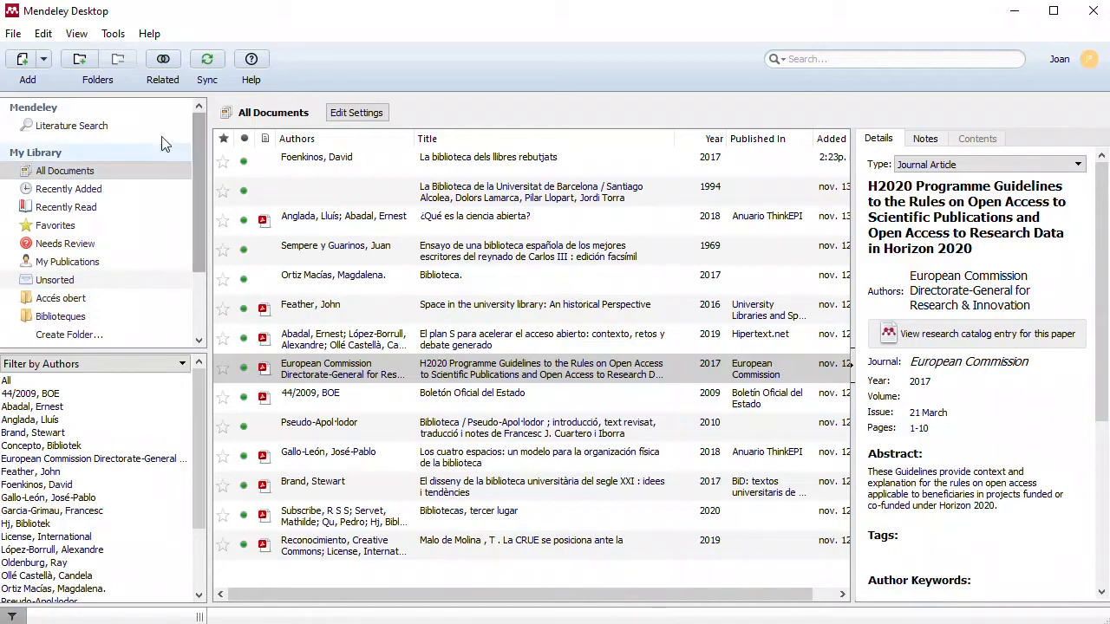
Step: Import the CRAI_sostenibilitat_2020 PDF from the Pla de sostenibilitat del CRAI folder into the library with Add Files
left_click(41, 61)
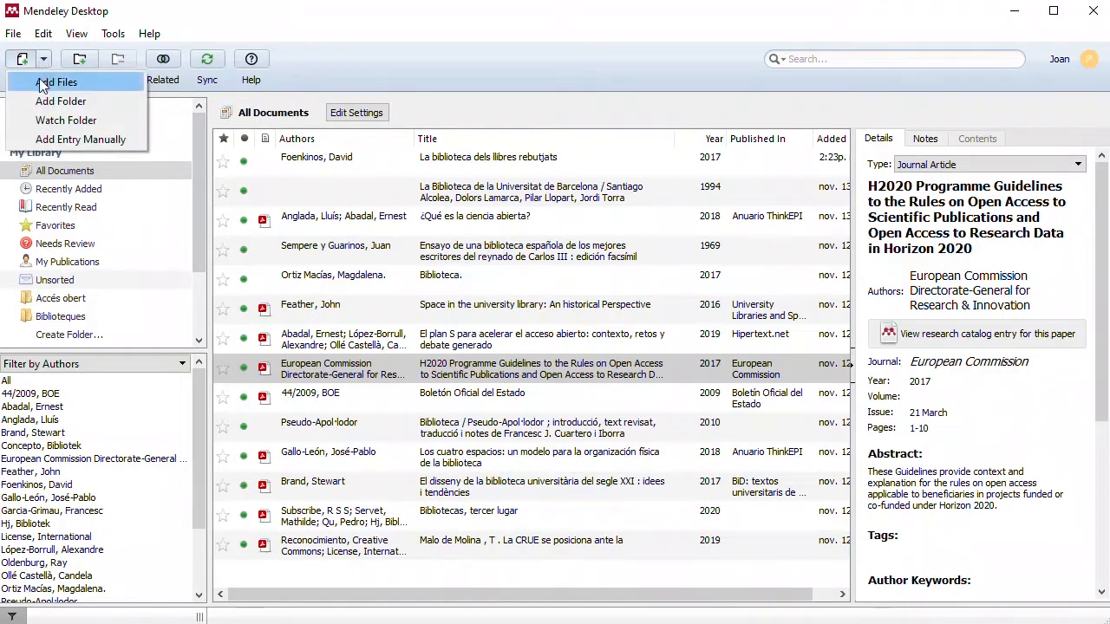
left_click(40, 83)
double_click(194, 335)
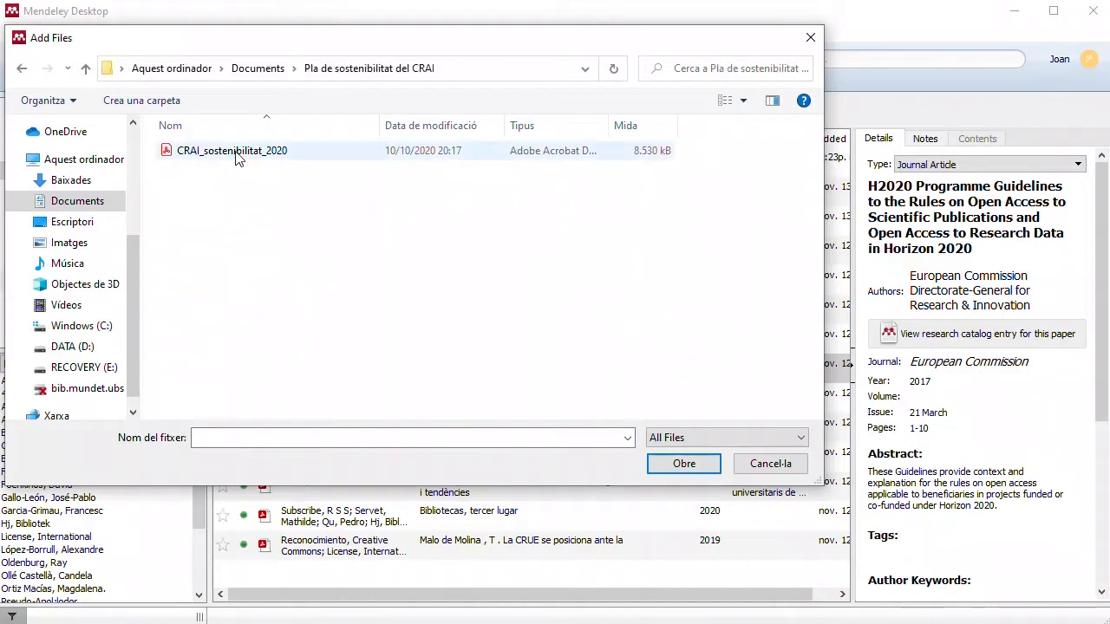
left_click(240, 156)
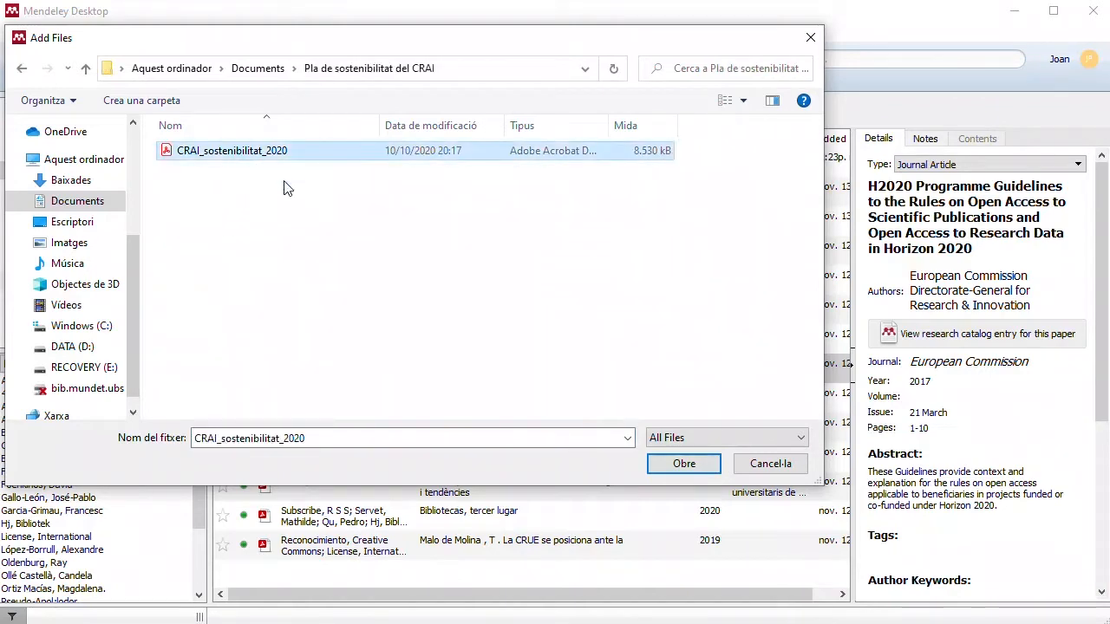
left_click(682, 472)
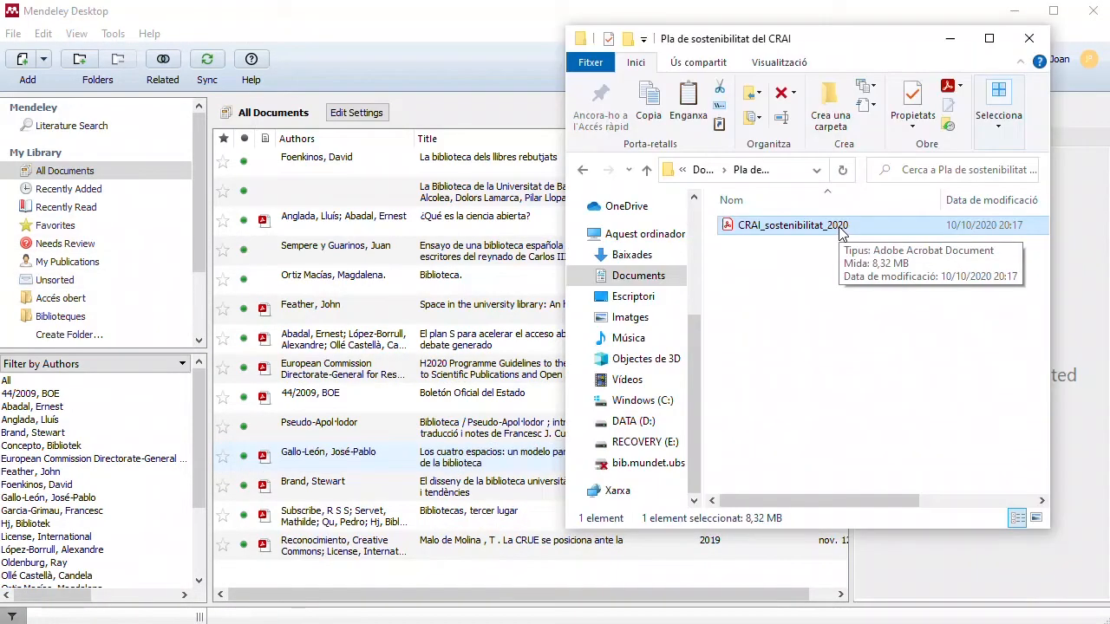
Step: Add the CRAI_sostenibilitat_2020 PDF to the library straight from its File Explorer folder and select the new entry
left_click_drag(839, 230, 309, 574)
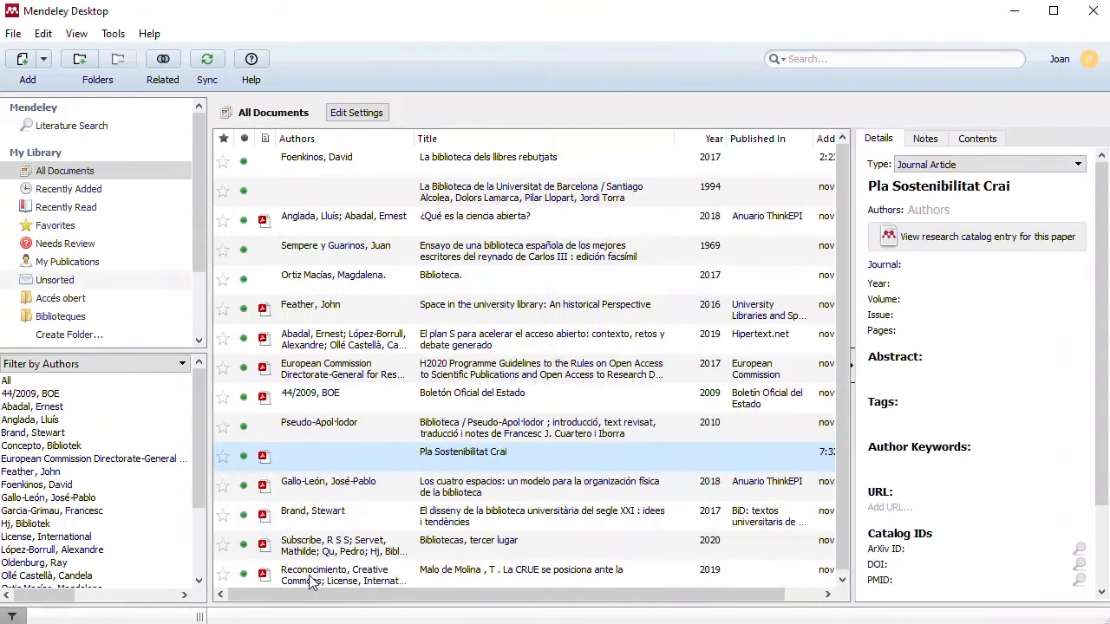
left_click(239, 451)
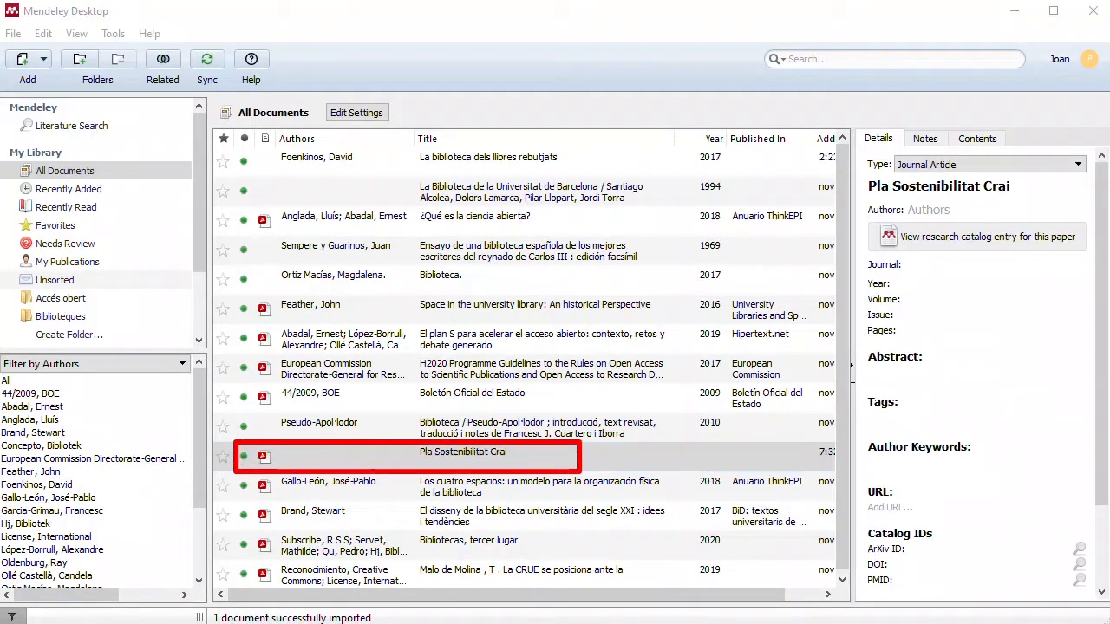
Step: Fill in the new entry's details with author CRAI Universitat de Barcelona, year 2020 and pages 19
left_click(1007, 215)
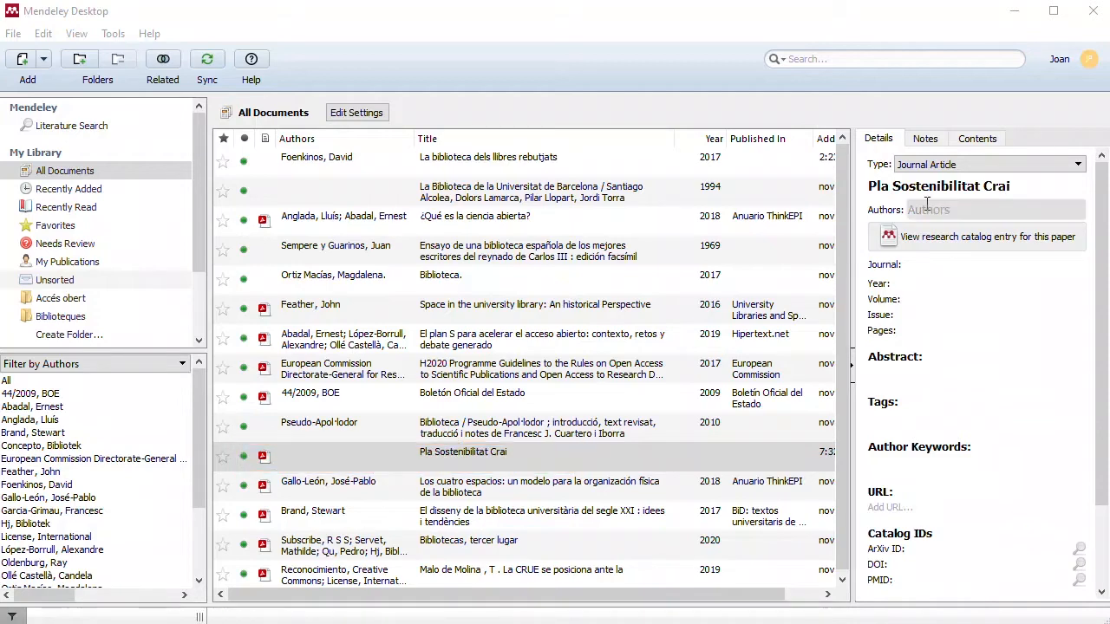
type("CRAI")
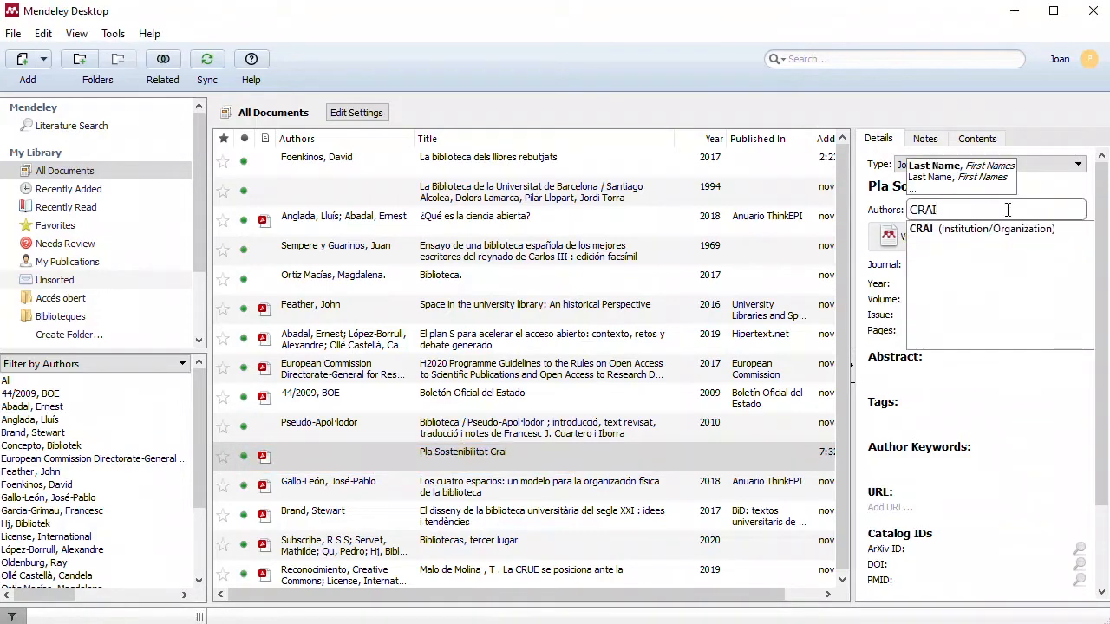
type(" Universitat de Barcelona")
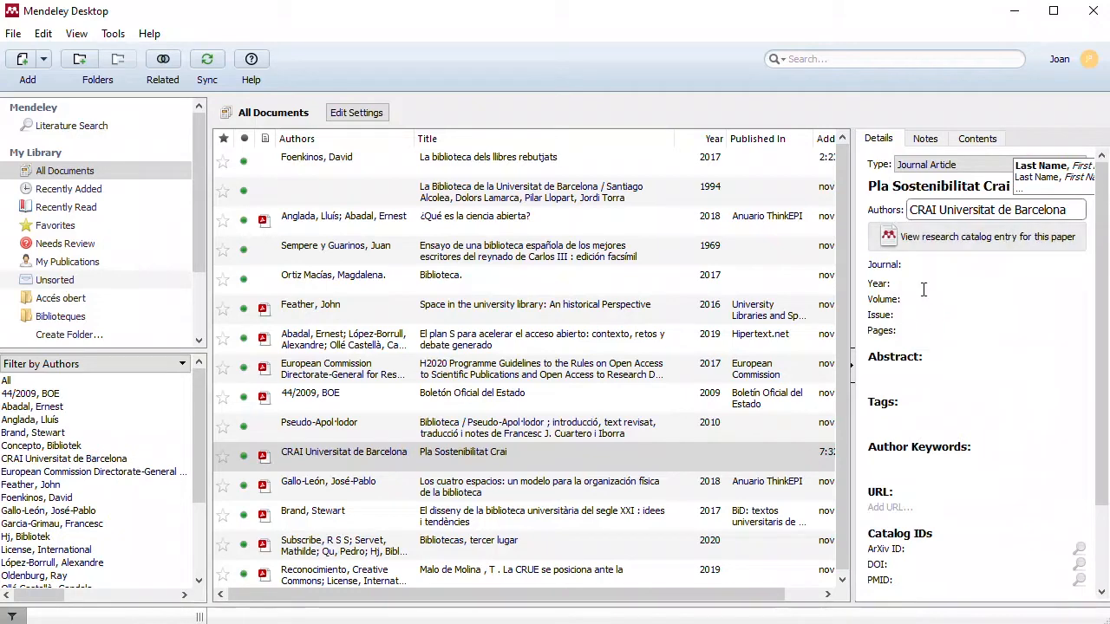
left_click(921, 286)
type("2020")
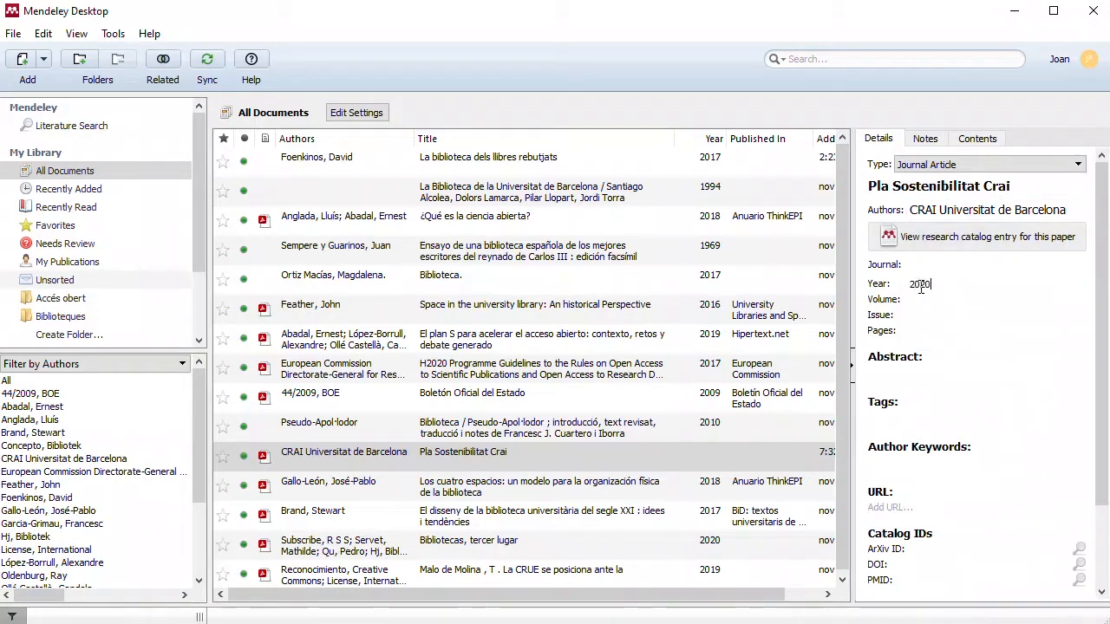
left_click(914, 332)
type("19")
Step: Correct the entry's title to "Pla de Sostenibilitat CRAI"
left_click(1036, 189)
left_click(900, 189)
type("de")
double_click(1021, 187)
type("CRAI")
left_click(361, 468)
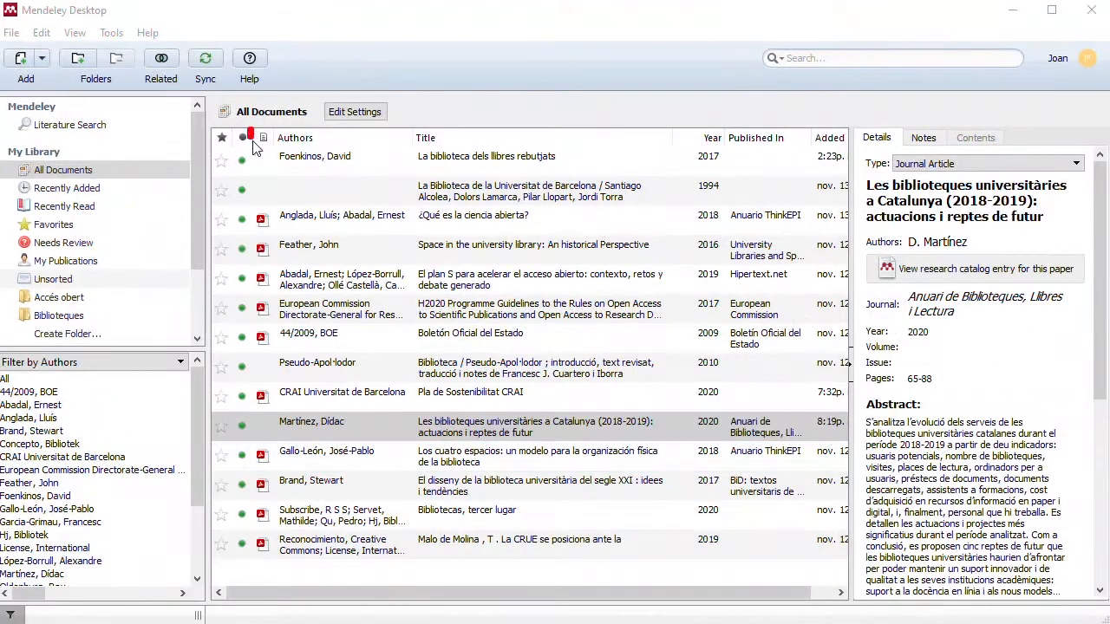
Step: Sort the document list by author and select the article "Les biblioteques universitàries a Catalunya (2018-2019)"
left_click_drag(267, 392, 277, 570)
left_click(346, 137)
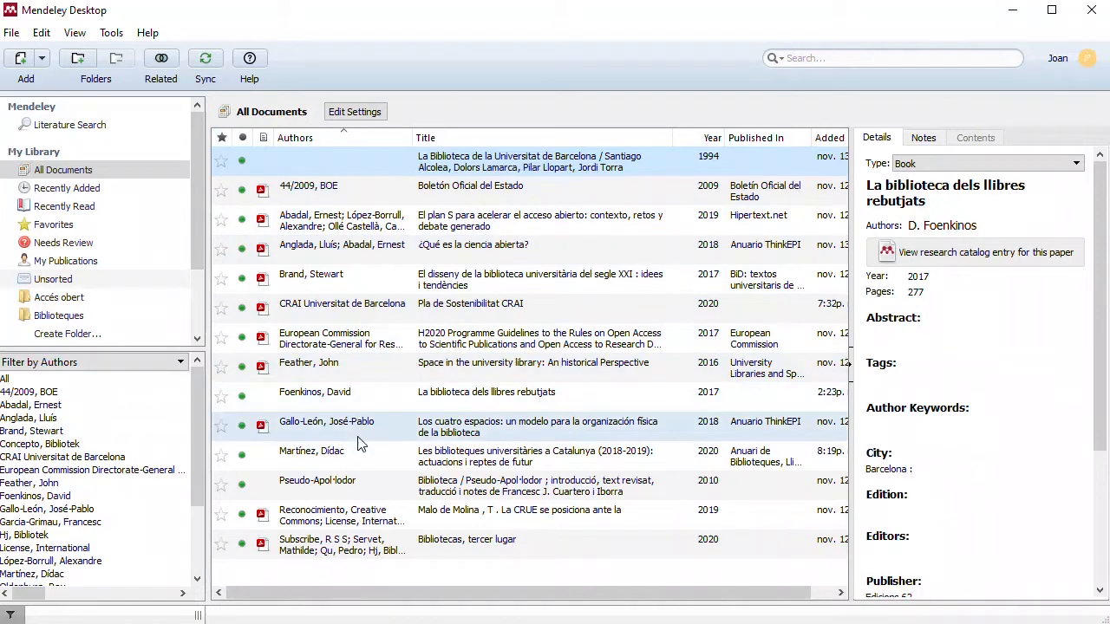
left_click(354, 464)
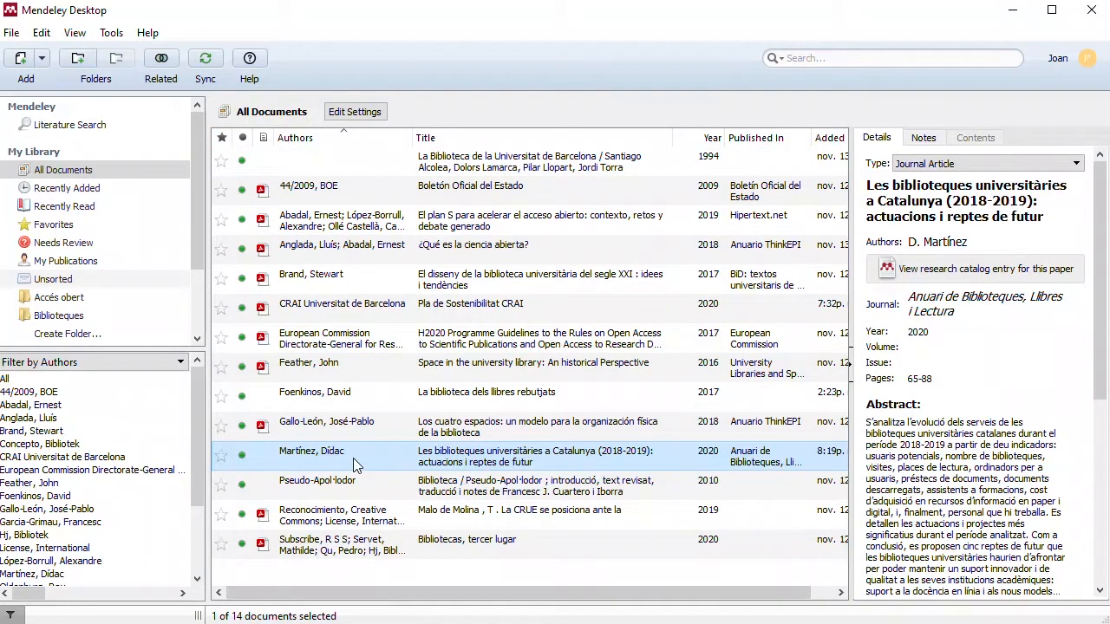
Step: Attach the PDF Les_biblioteques_universitaries_a_Catalunya_2018-2 from the Articles folder in Documents to the selected article
left_click_drag(819, 105, 858, 135)
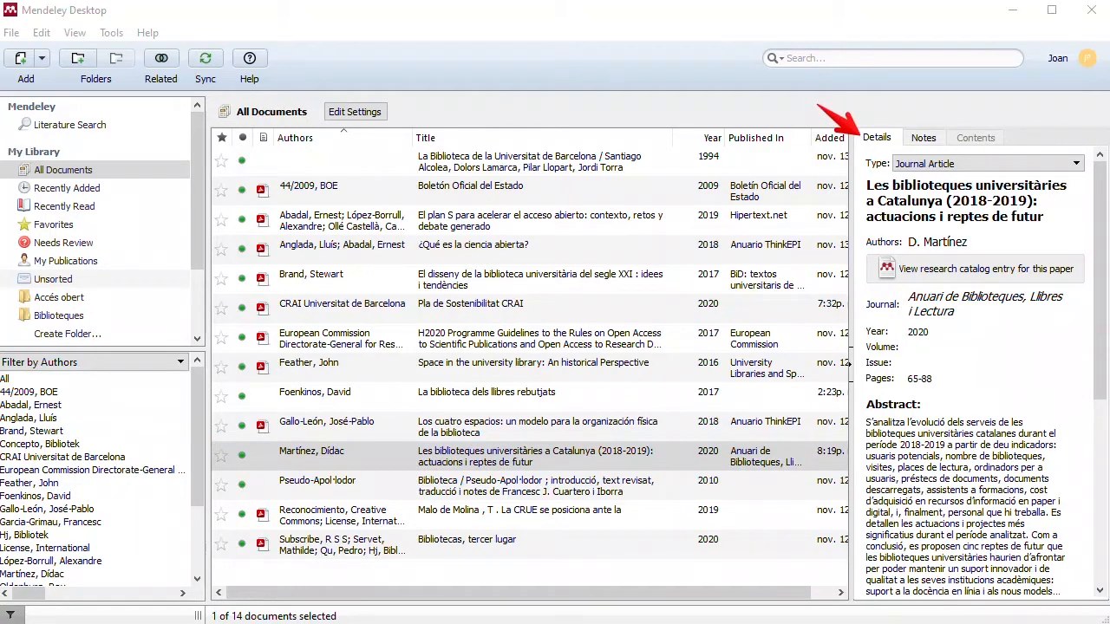
left_click_drag(1099, 225, 1104, 454)
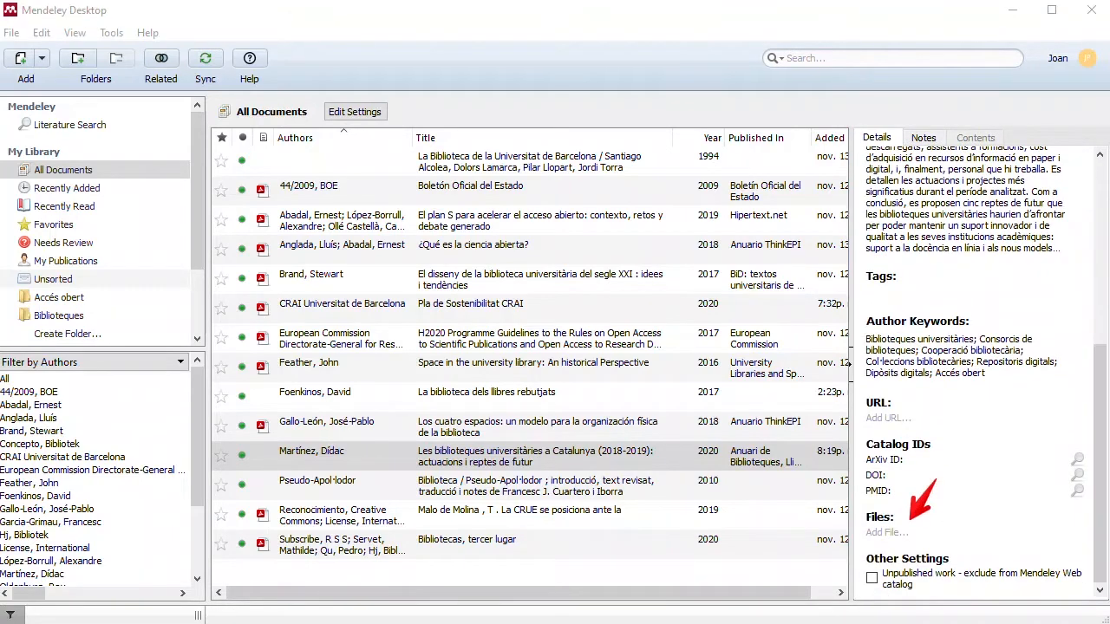
left_click(881, 532)
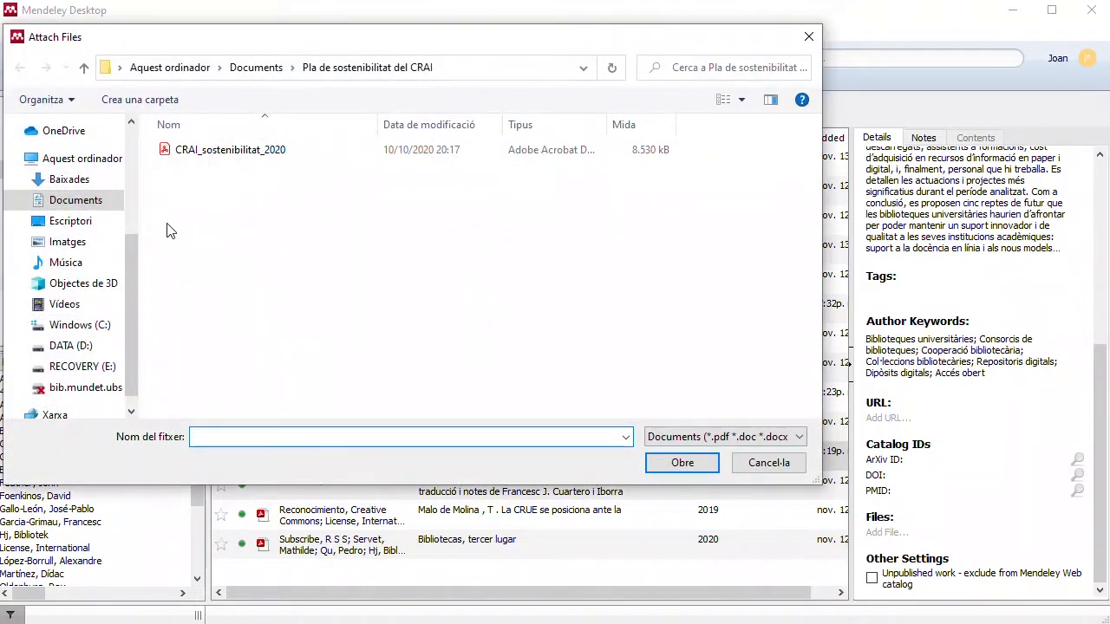
left_click(80, 206)
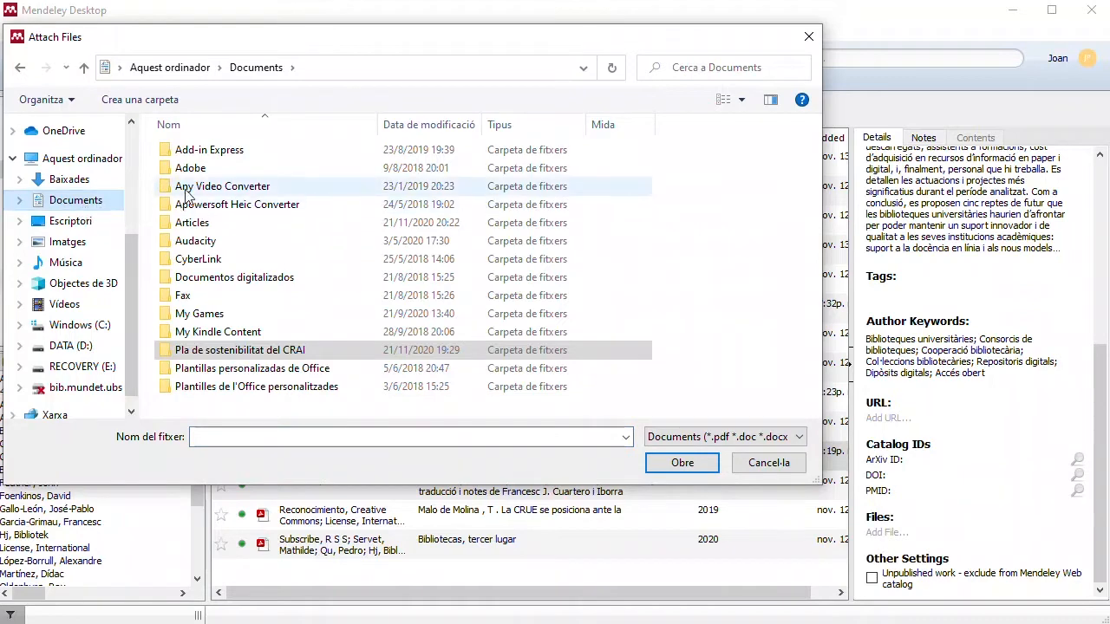
double_click(194, 223)
left_click(236, 153)
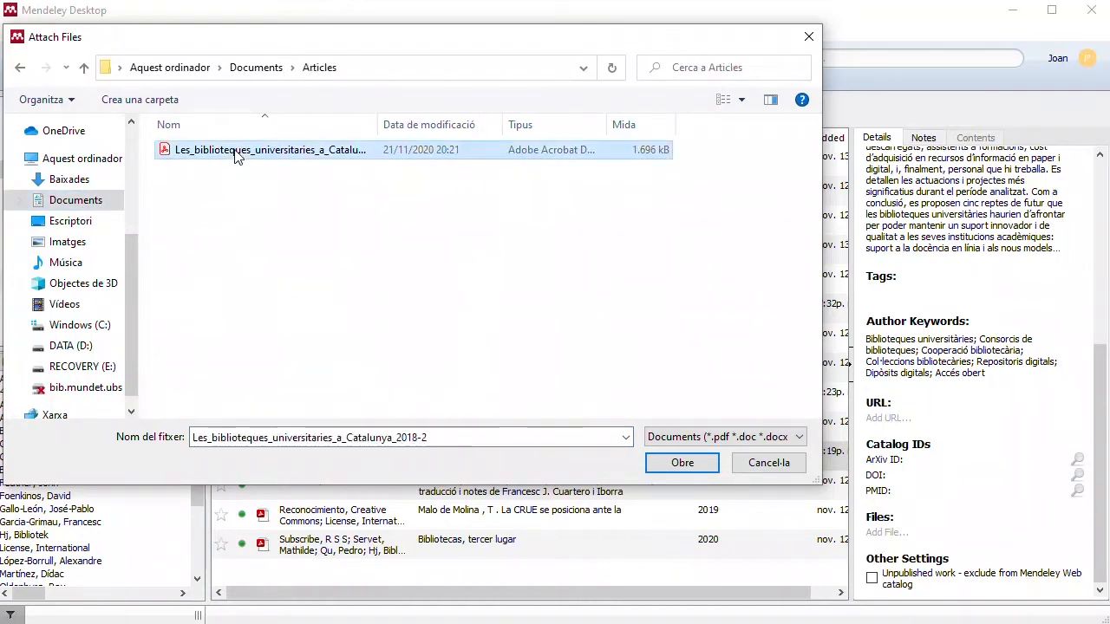
left_click(682, 462)
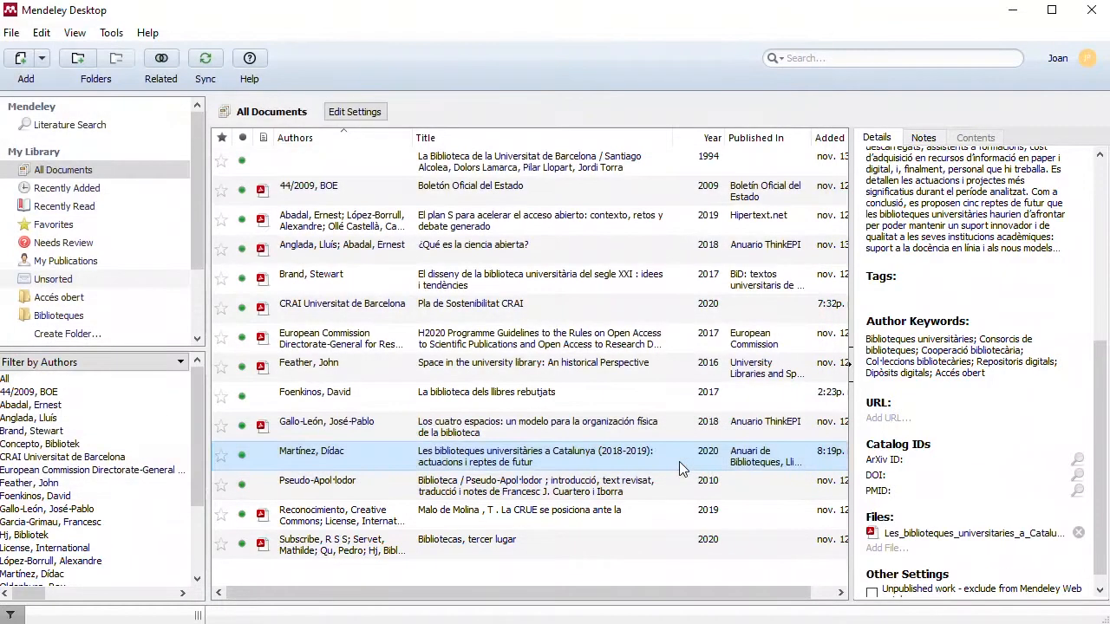
key("ctrl+2")
left_click_drag(859, 504, 1073, 557)
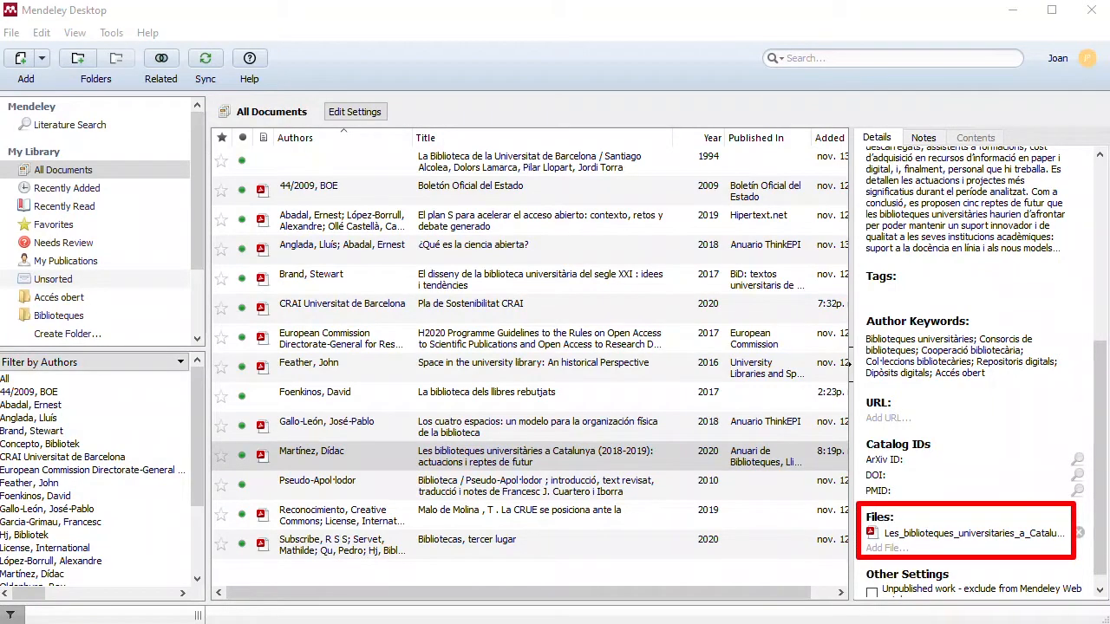
key("e")
left_click_drag(246, 440, 273, 473)
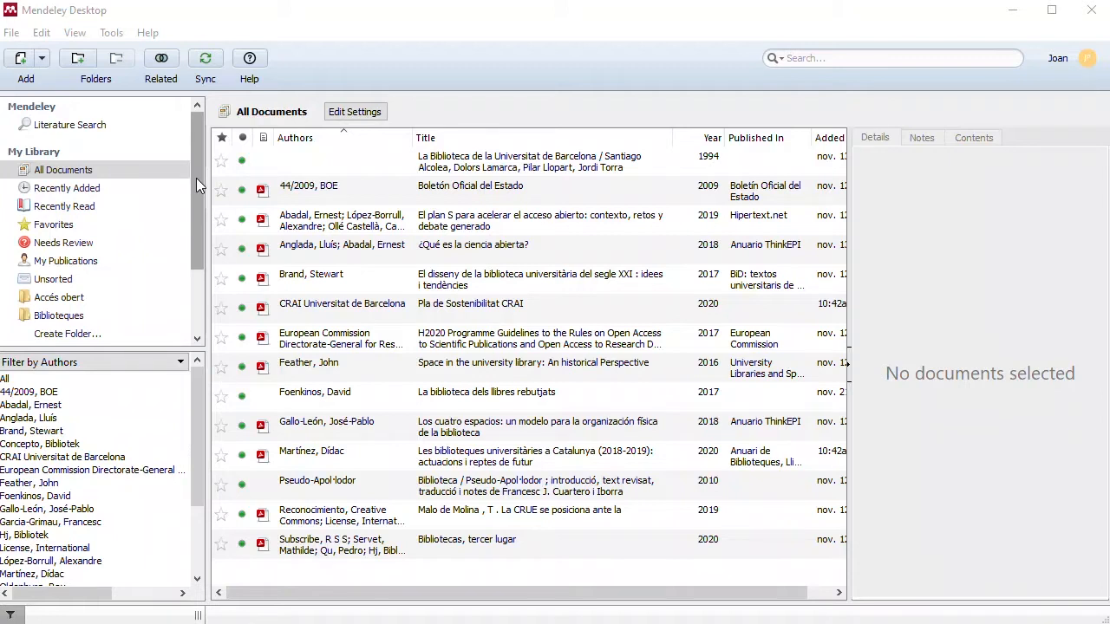
Step: Set the Articles folder inside Documents as a watched folder in the options and apply the change
left_click(9, 33)
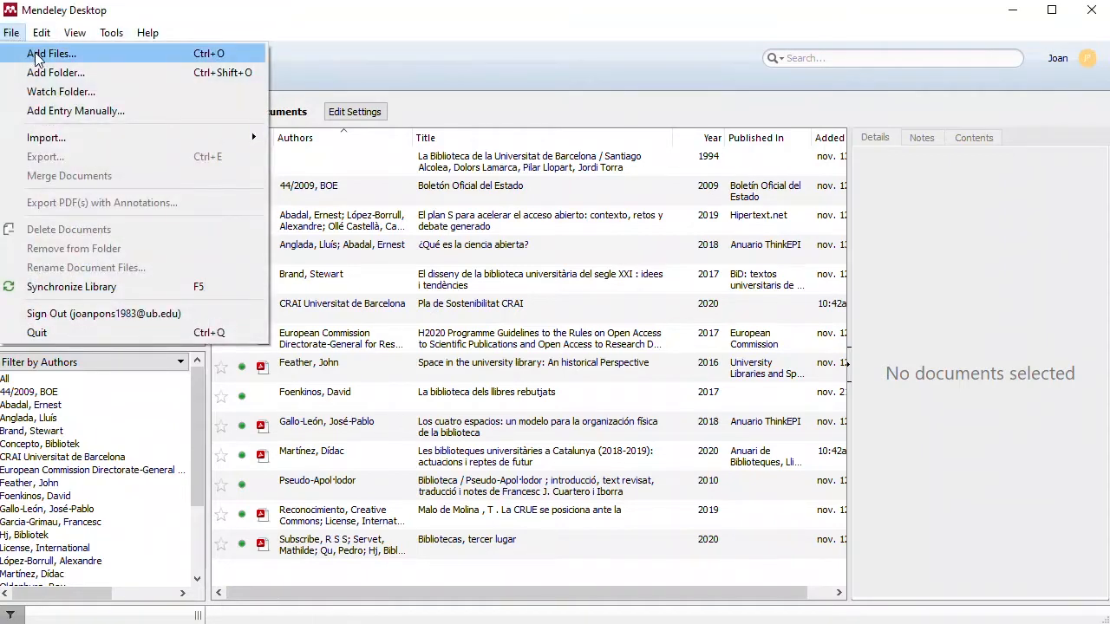
left_click(37, 99)
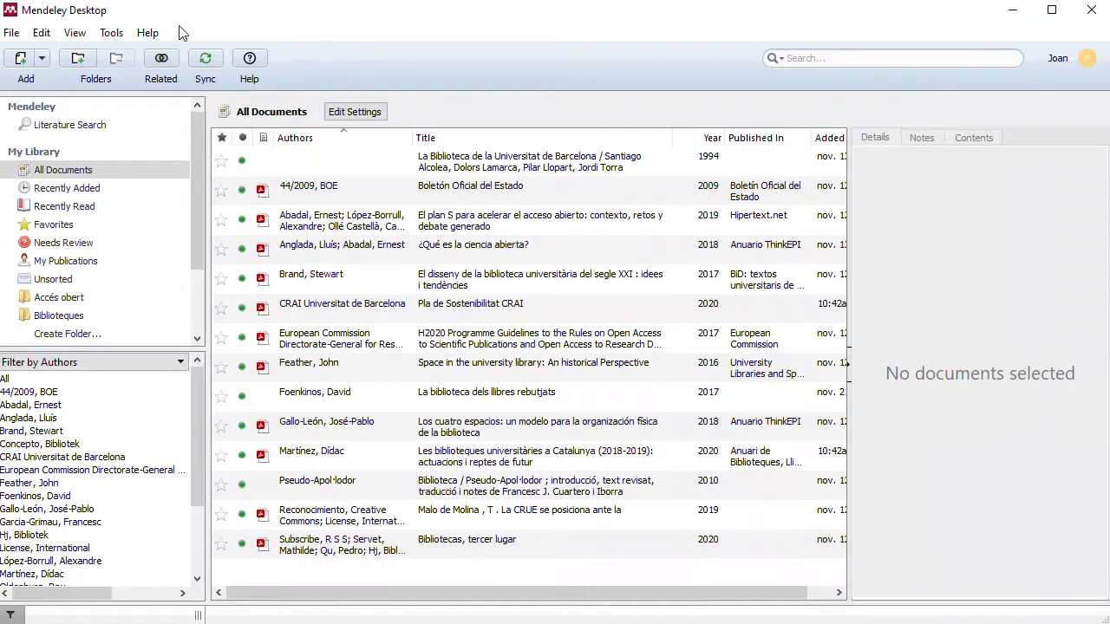
left_click(105, 35)
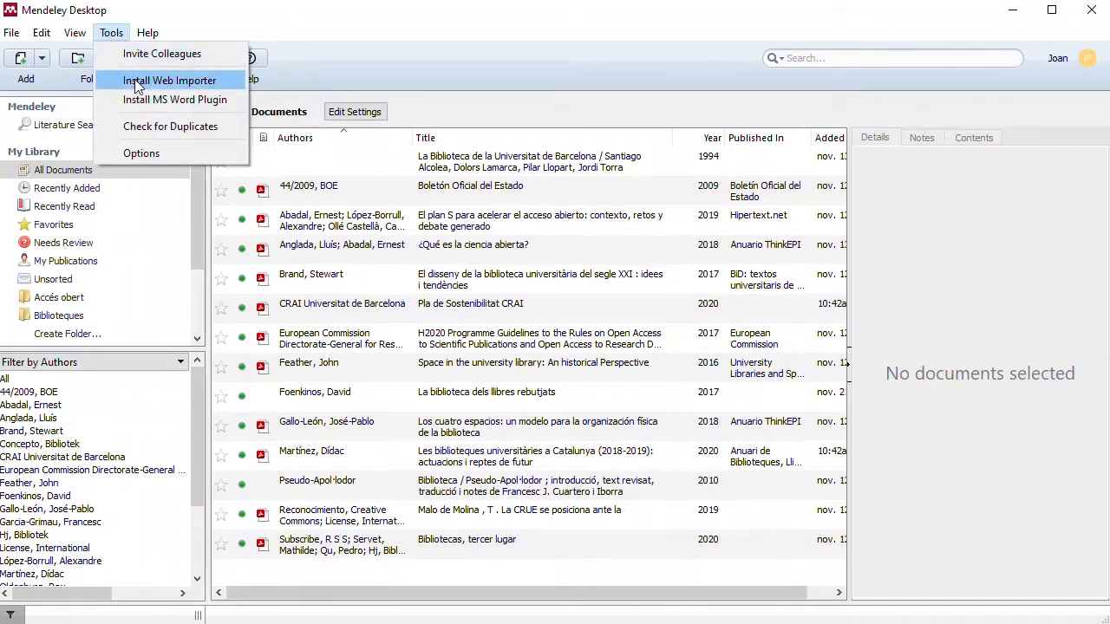
left_click(135, 155)
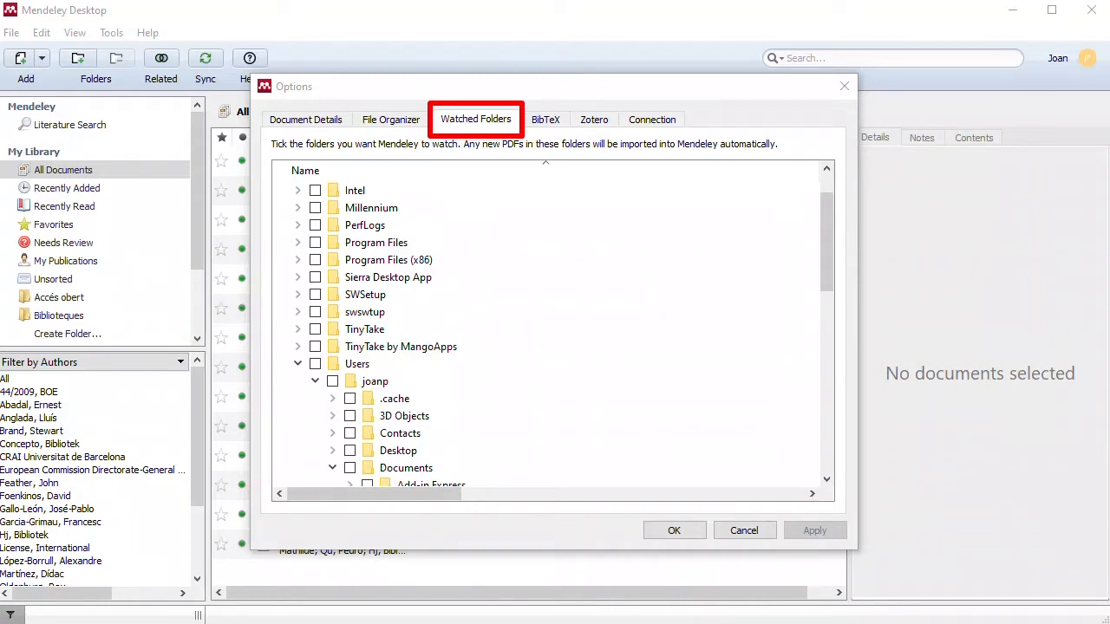
left_click_drag(825, 211, 819, 285)
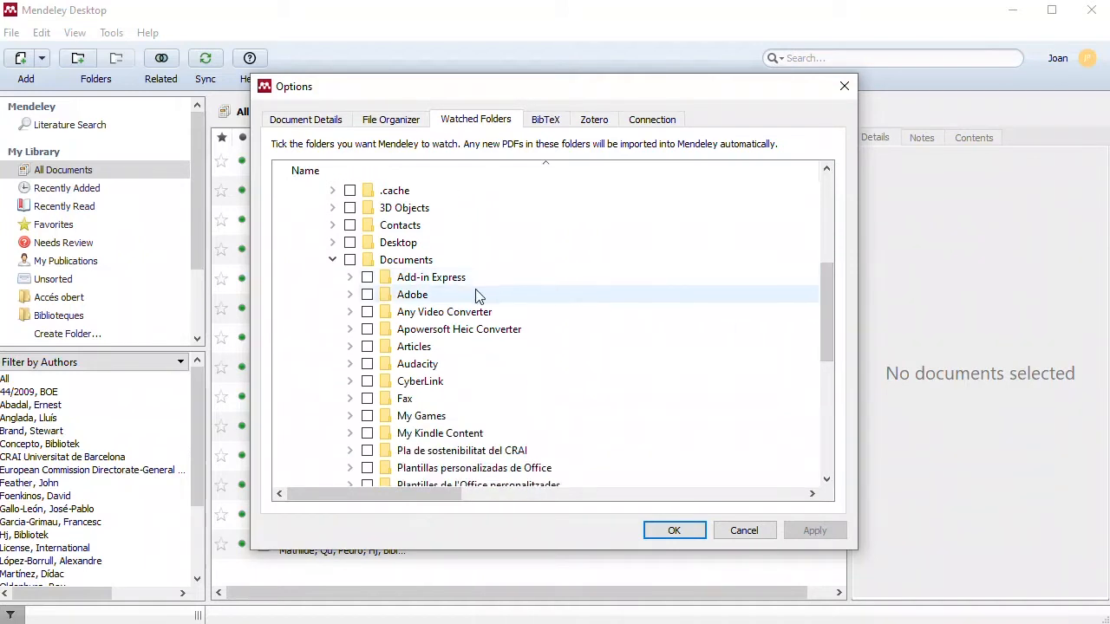
left_click(366, 347)
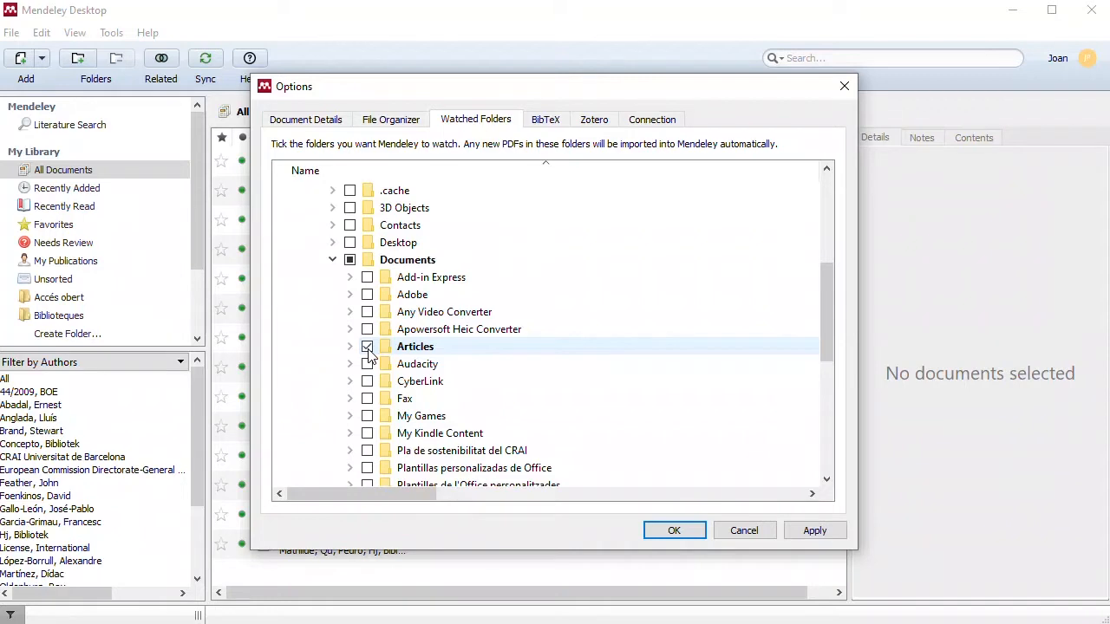
left_click(821, 534)
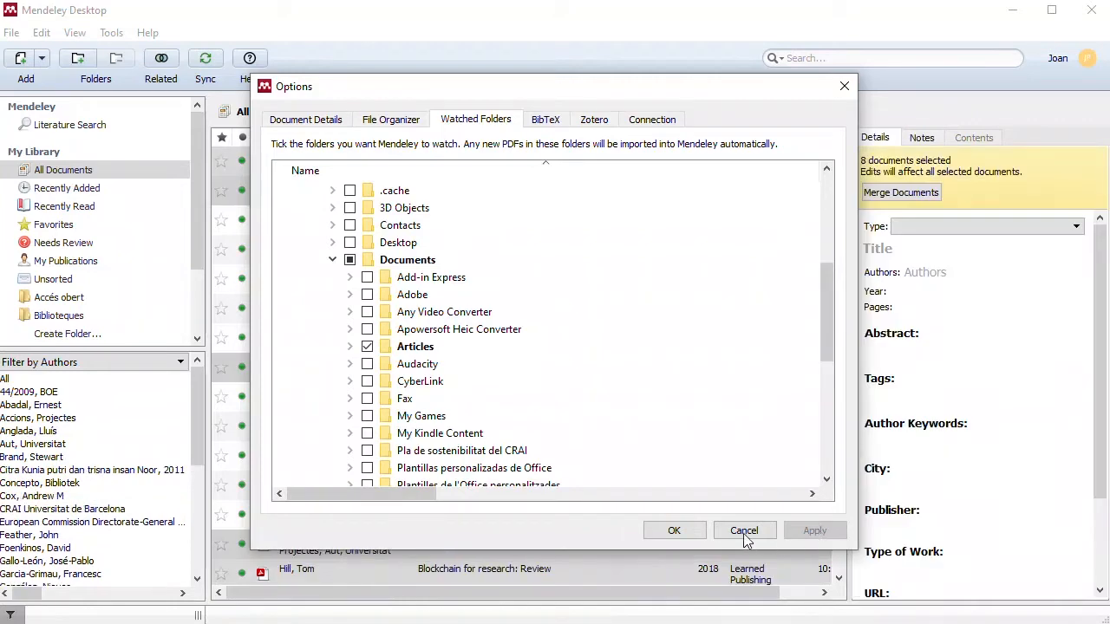
left_click(674, 530)
Step: In File Explorer, open the Articles folder, paste the copied file into it and close the window
left_click_drag(839, 243, 837, 373)
scroll(830, 422, "up", 5)
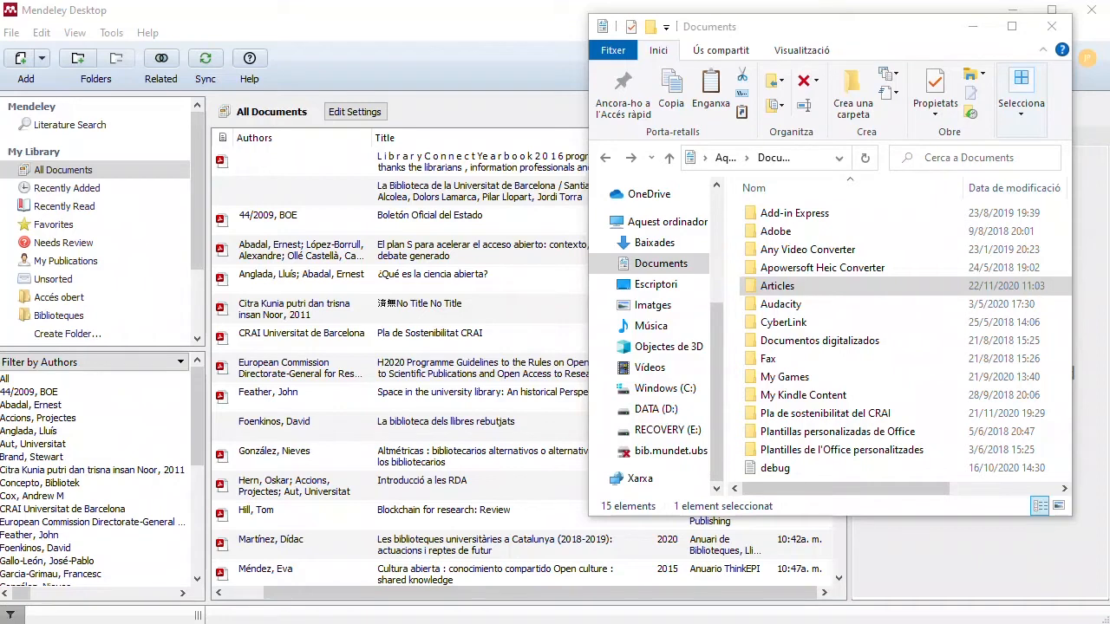
double_click(777, 286)
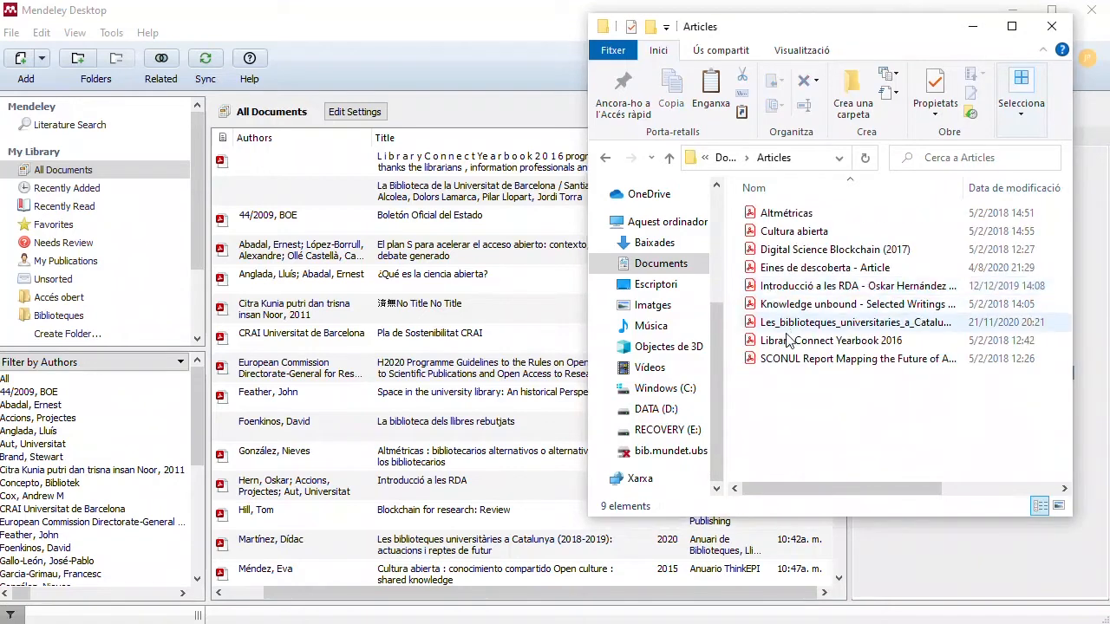
right_click(778, 384)
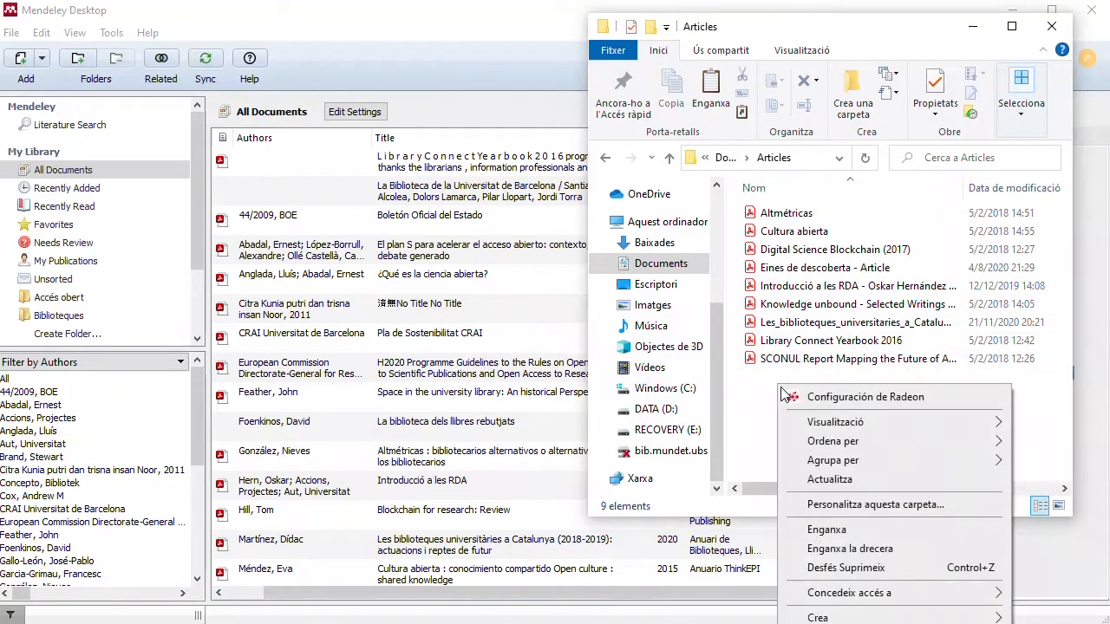
left_click(853, 530)
left_click(1063, 33)
Step: In the Pla de Sostenibilitat CRAI PDF, highlight "EL CRAI de la Universitat de Barcelona (UB) fa seva aquesta definició" on page 3 in yellow
mouse_move(227, 463)
left_mouse_down()
mouse_move(592, 499)
mouse_move(804, 498)
left_mouse_up()
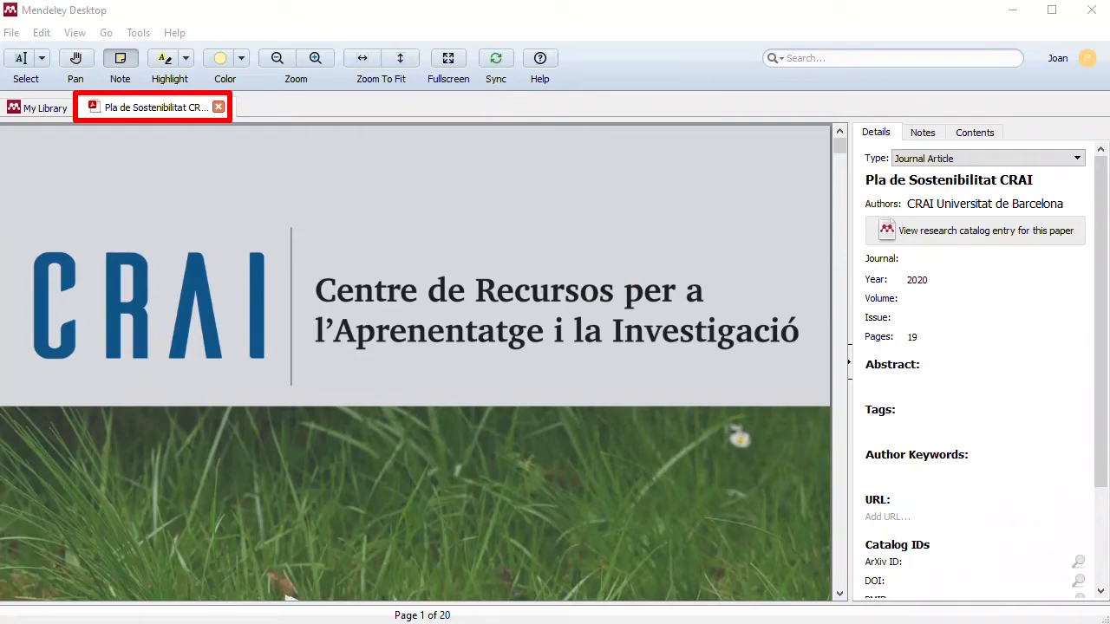
mouse_move(839, 144)
left_mouse_down()
mouse_move(824, 295)
mouse_move(832, 143)
left_mouse_up()
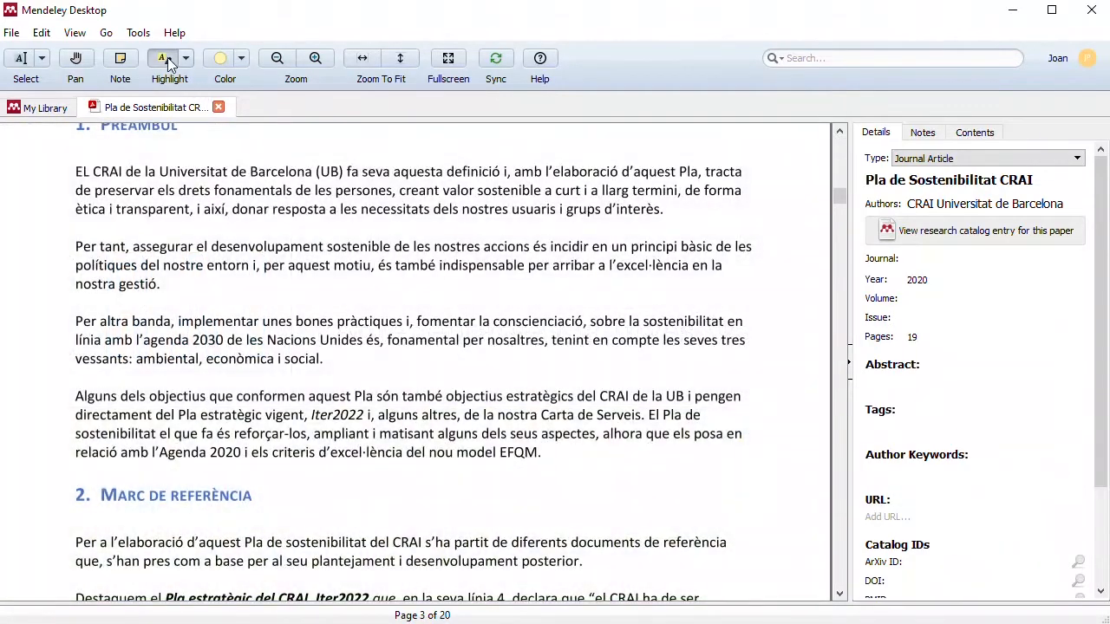
left_click(164, 59)
left_click_drag(75, 171, 500, 171)
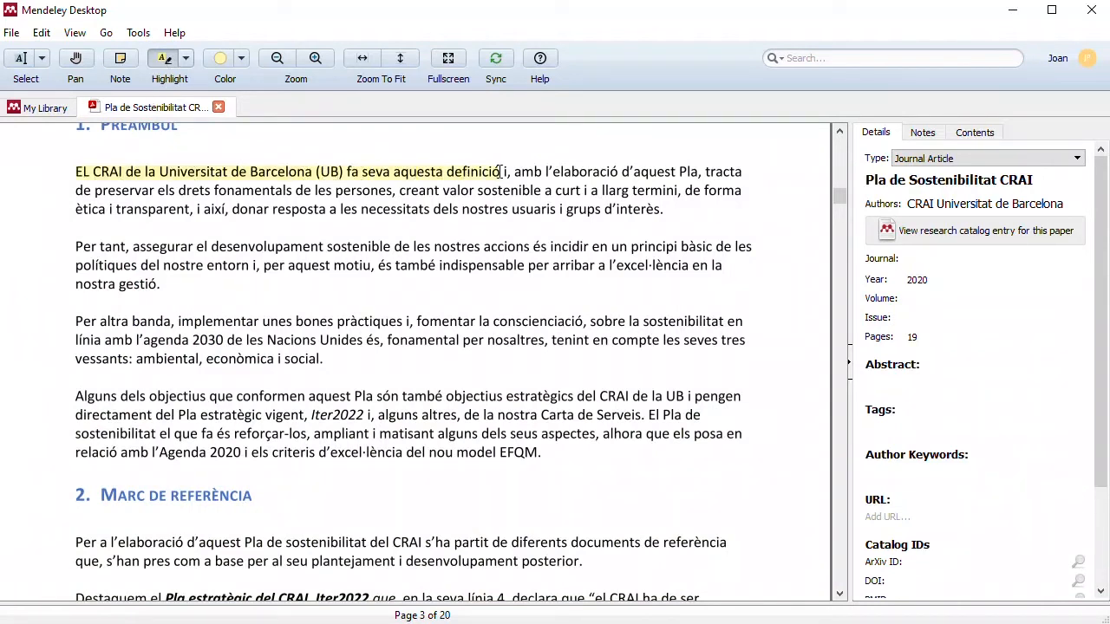
Step: Add a note reading "Apunts sobre el Pla de Sostenibilitat del CRAI" above the highlighted sentence and close it
left_click(119, 61)
left_click(575, 146)
type("Apunts ")
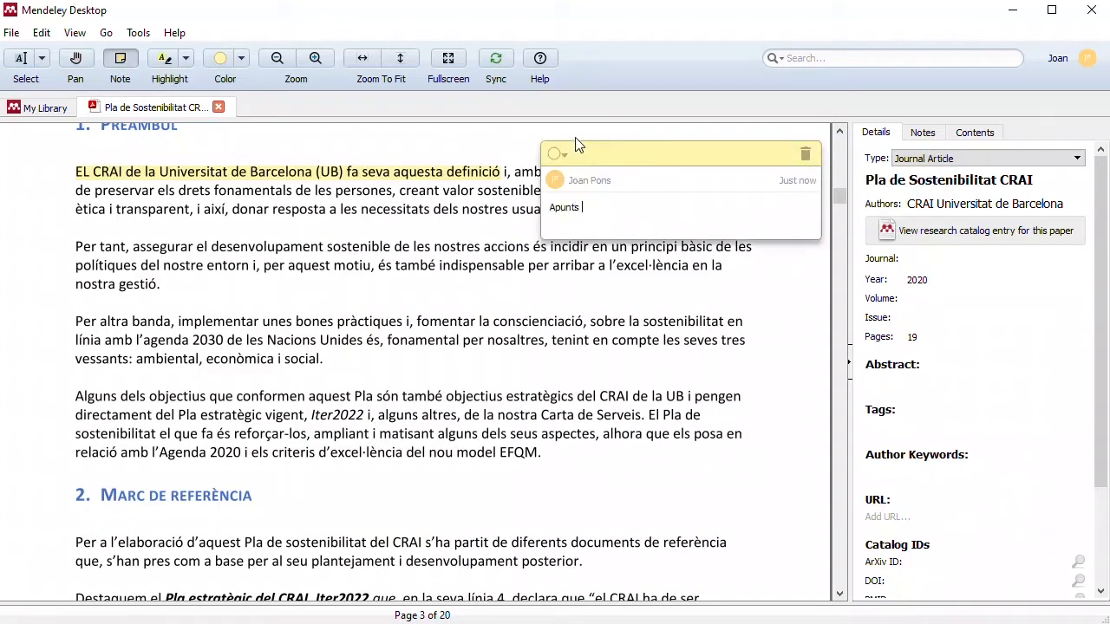
type("sobre el Pla de Sostenibilitat del CRAI")
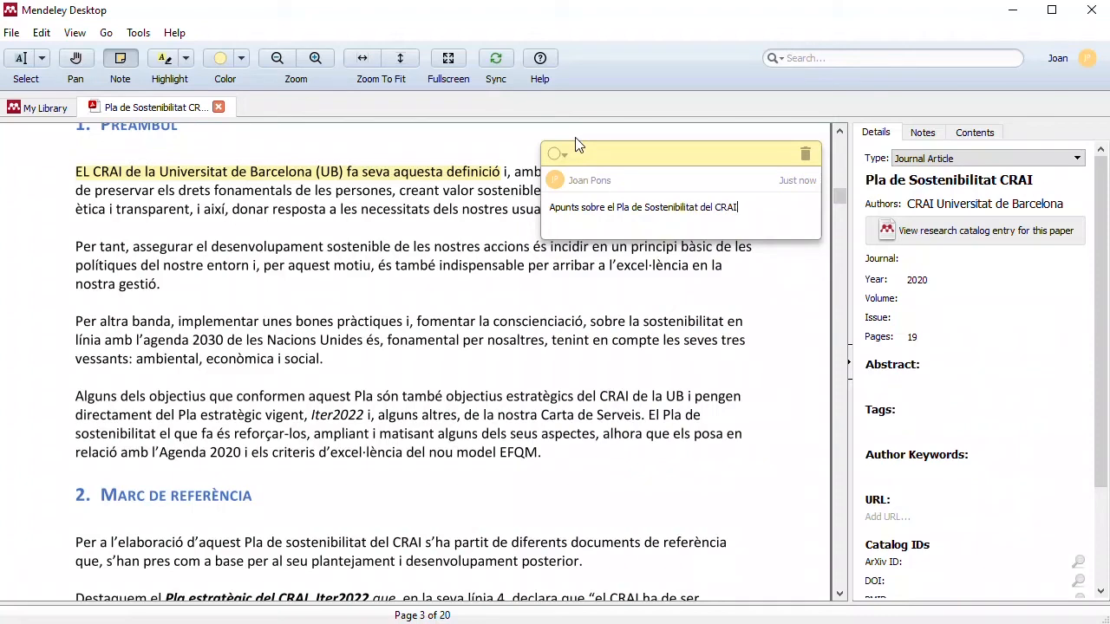
left_click(510, 147)
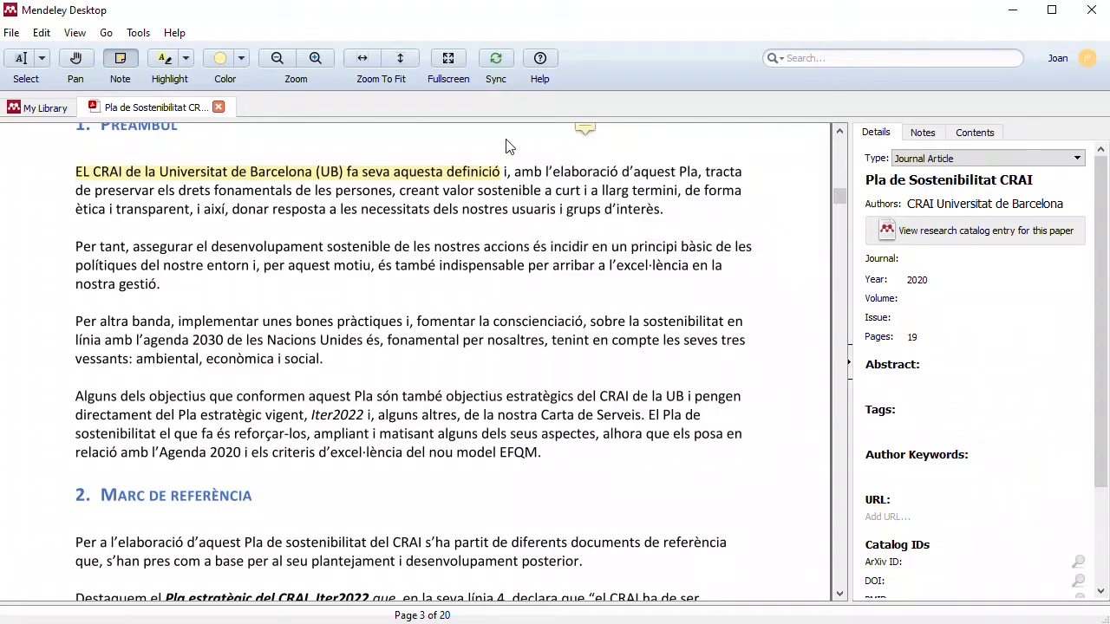
scroll(583, 143, "up", 1)
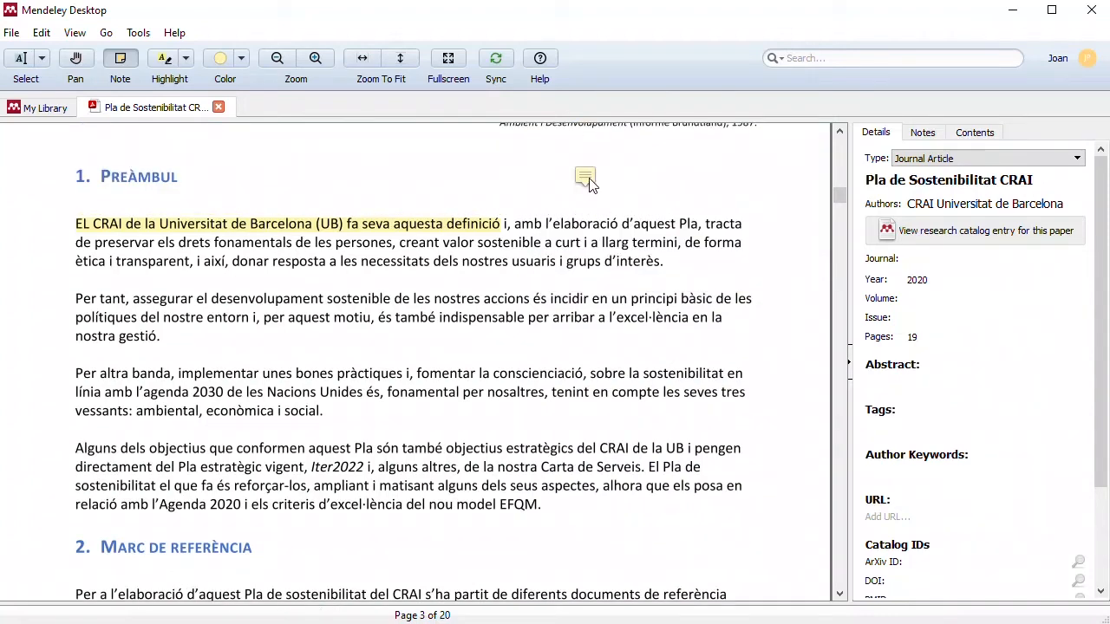